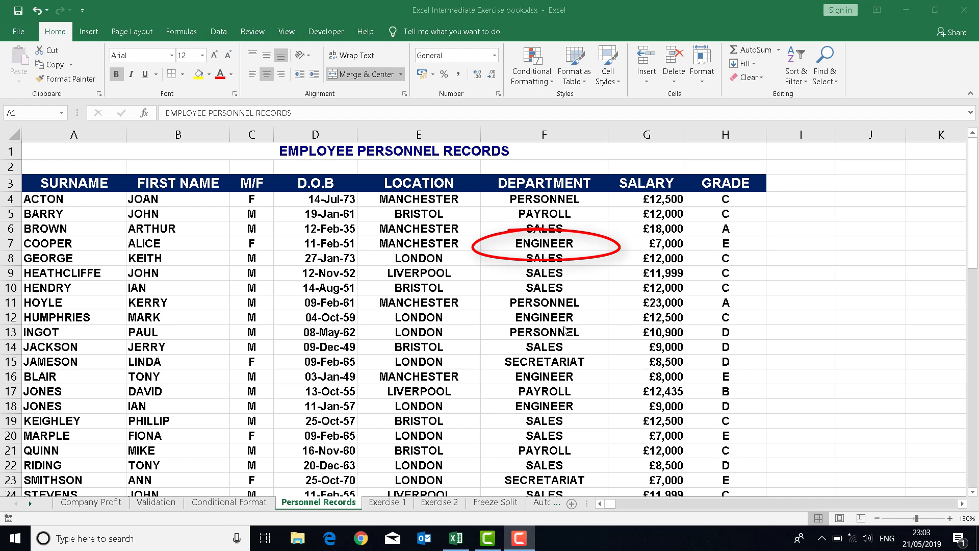
{"action": "key", "text": "Escape"}
{"action": "left_click", "coordinate": [412, 288]}
{"action": "left_click", "coordinate": [448, 332]}
{"action": "left_click", "coordinate": [511, 289]}
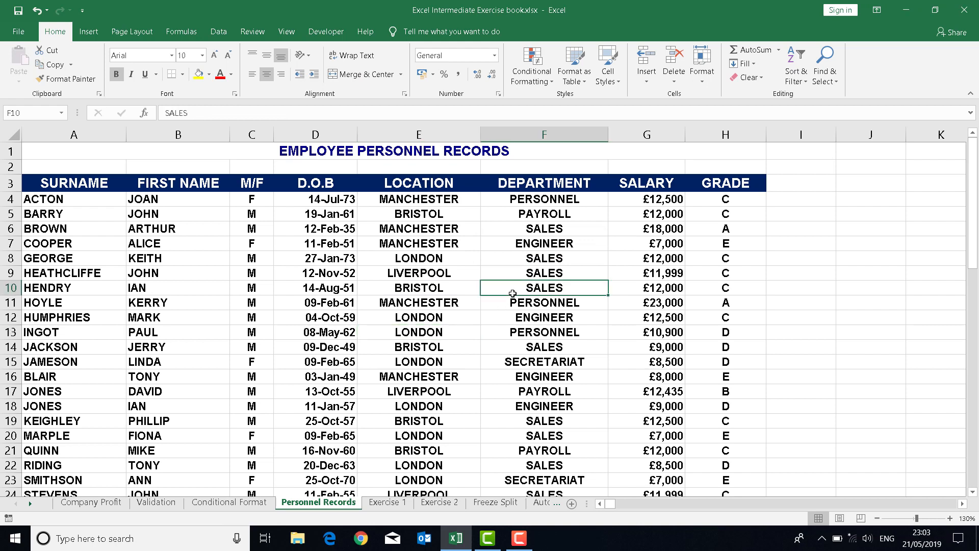
{"action": "left_click", "coordinate": [395, 257]}
{"action": "left_click", "coordinate": [292, 283]}
{"action": "left_click", "coordinate": [244, 284]}
{"action": "left_click", "coordinate": [214, 260]}
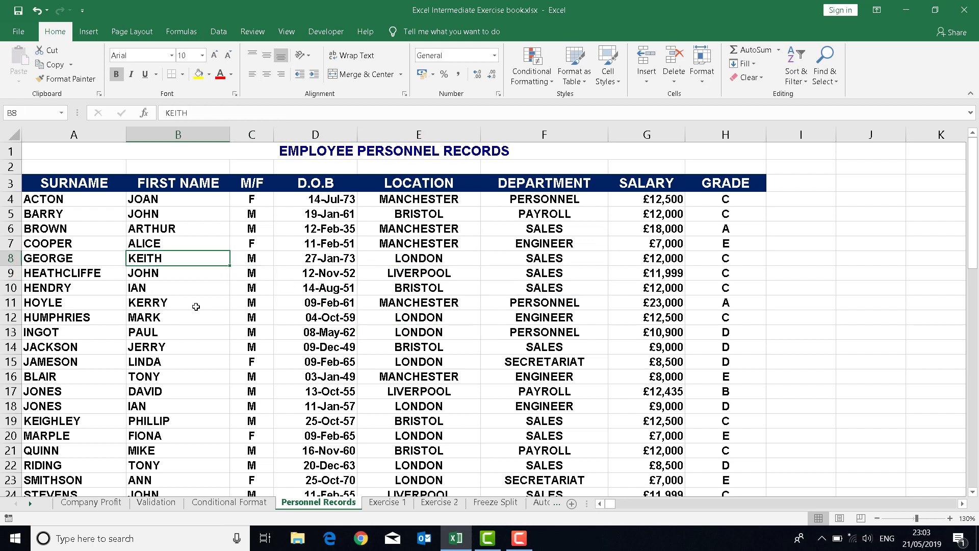
{"action": "left_click", "coordinate": [408, 286]}
{"action": "left_click", "coordinate": [505, 288]}
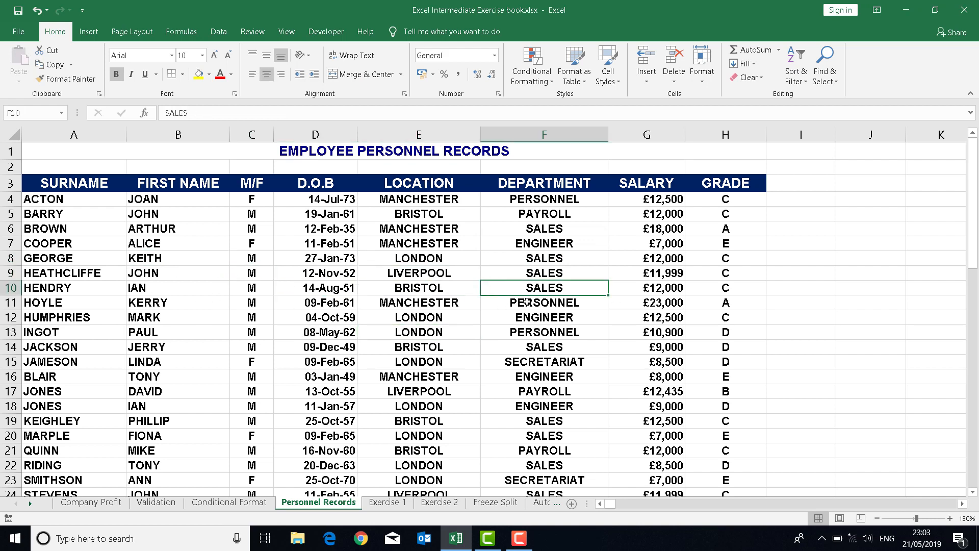
{"action": "left_click_drag", "start_coordinate": [103, 187], "coordinate": [671, 378]}
{"action": "left_click", "coordinate": [569, 351]}
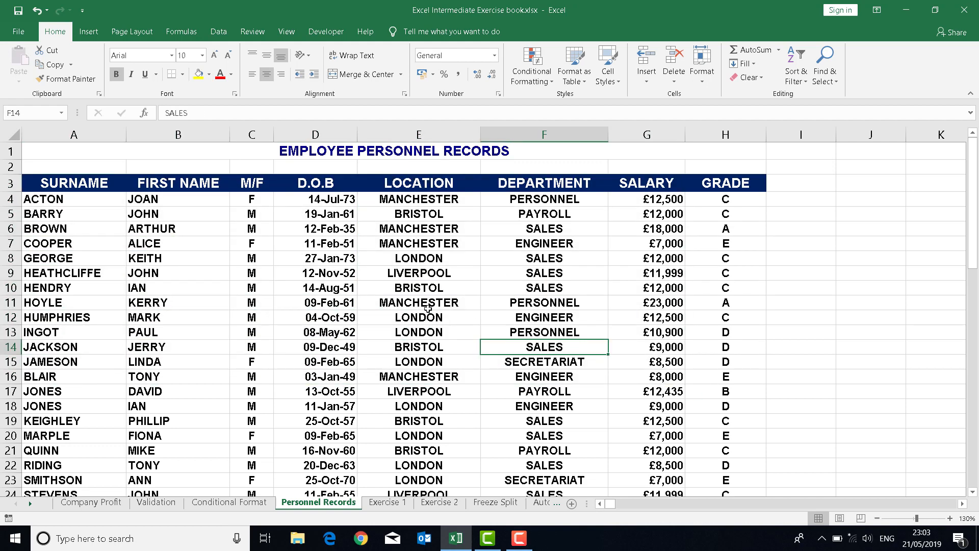
{"action": "left_click", "coordinate": [388, 275]}
{"action": "left_click", "coordinate": [504, 273]}
Turn on filtering for the employee personnel records, starting from a cell inside the table
{"action": "left_click", "coordinate": [459, 318]}
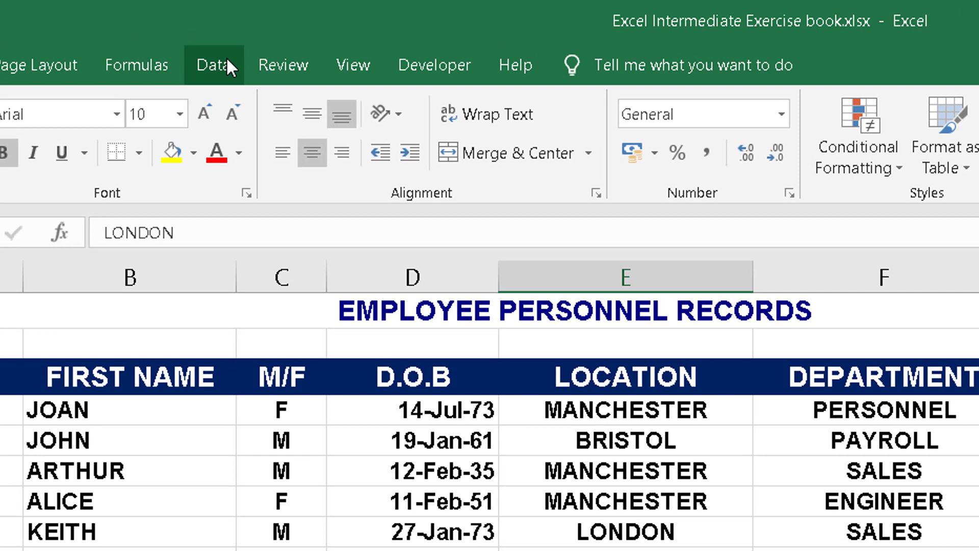
{"action": "left_click", "coordinate": [225, 58]}
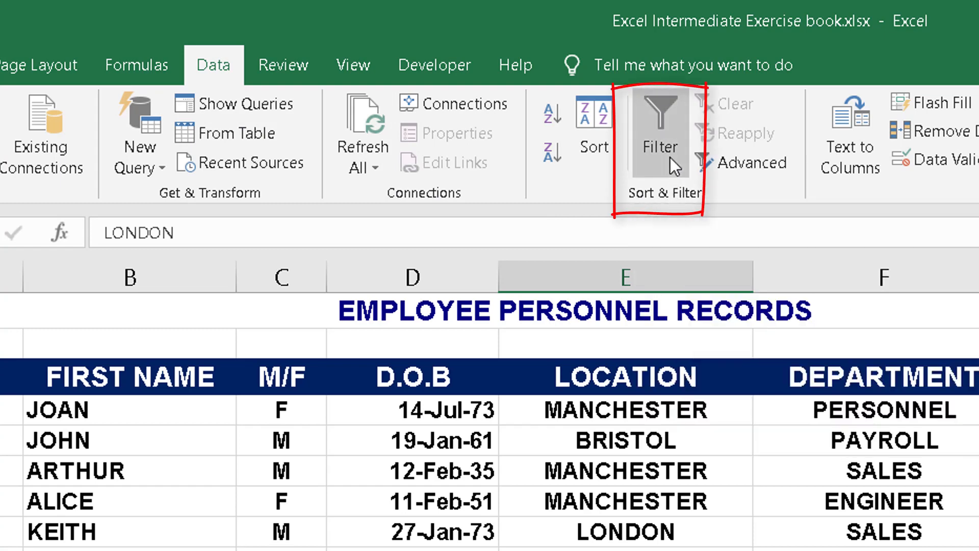
{"action": "left_click", "coordinate": [651, 113]}
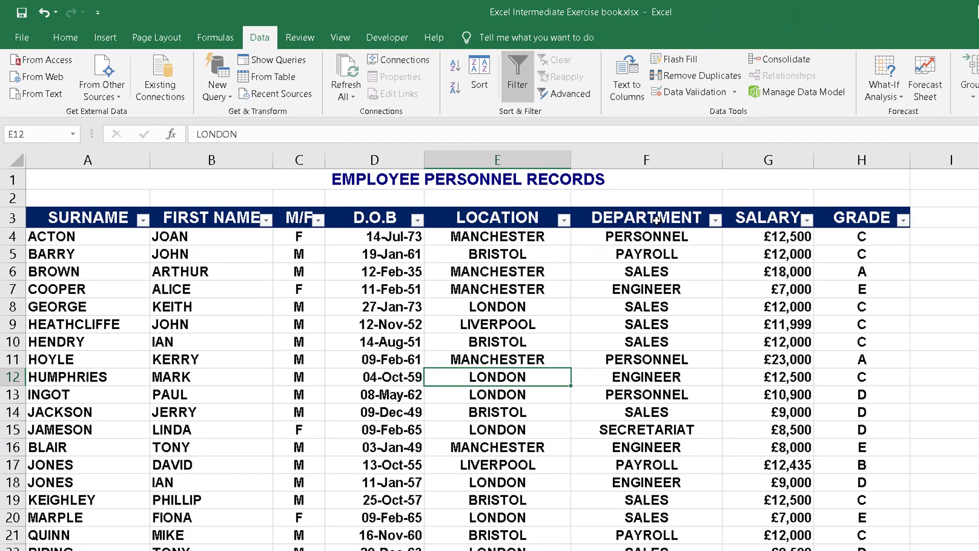
Filter the DEPARTMENT column to only the ENGINEER records, and clear the filter
{"action": "left_click", "coordinate": [714, 220]}
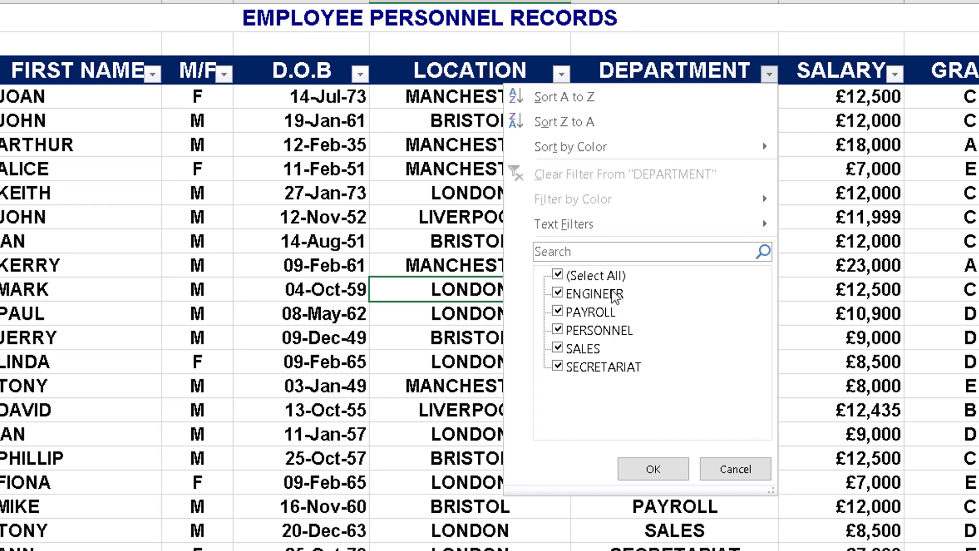
{"action": "left_click", "coordinate": [558, 275]}
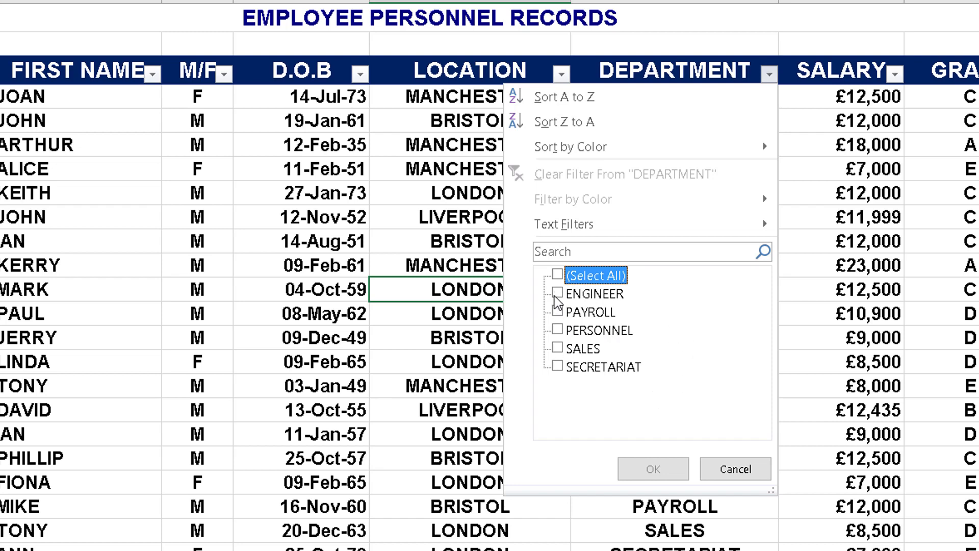
{"action": "left_click", "coordinate": [573, 295]}
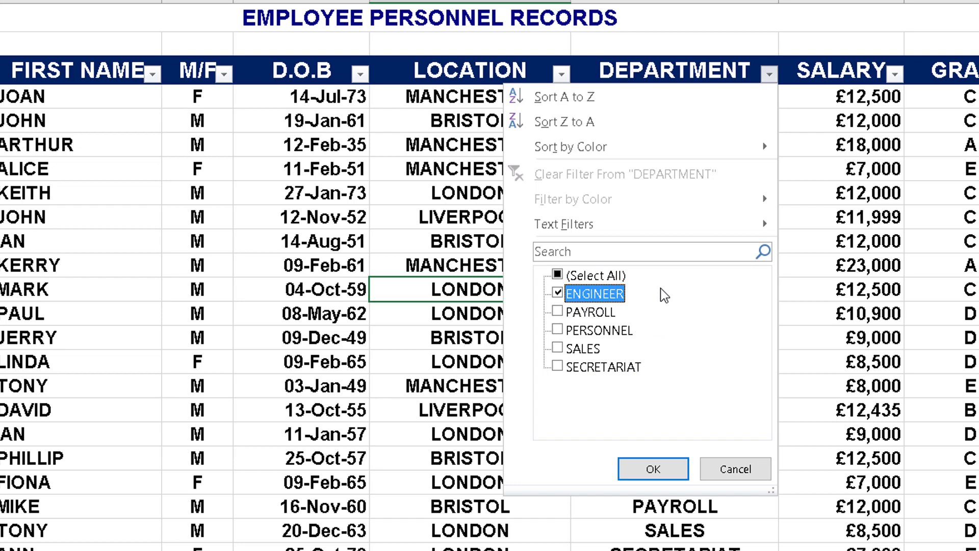
{"action": "left_click", "coordinate": [663, 466]}
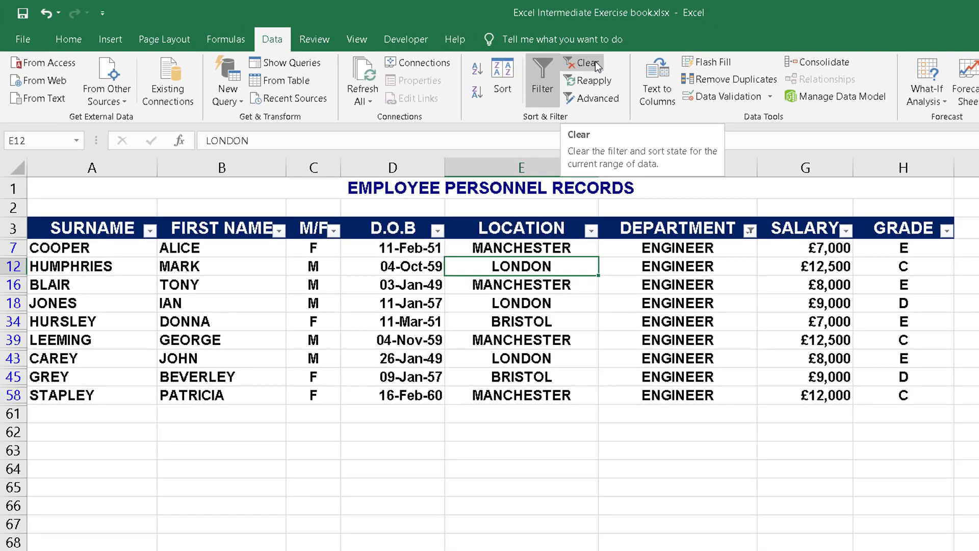
{"action": "left_click", "coordinate": [591, 61]}
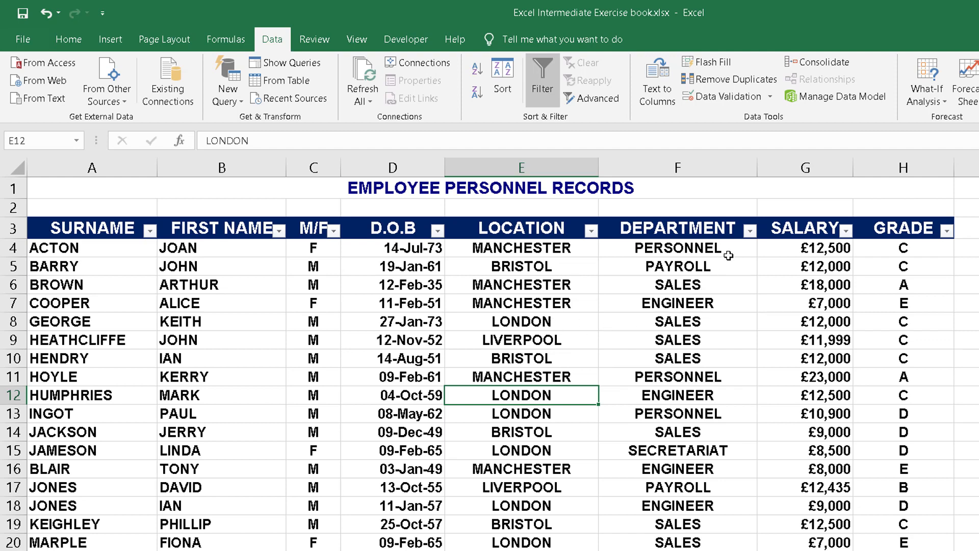
Filter the DEPARTMENT column to the PAYROLL and SALES records only
{"action": "left_click", "coordinate": [751, 231]}
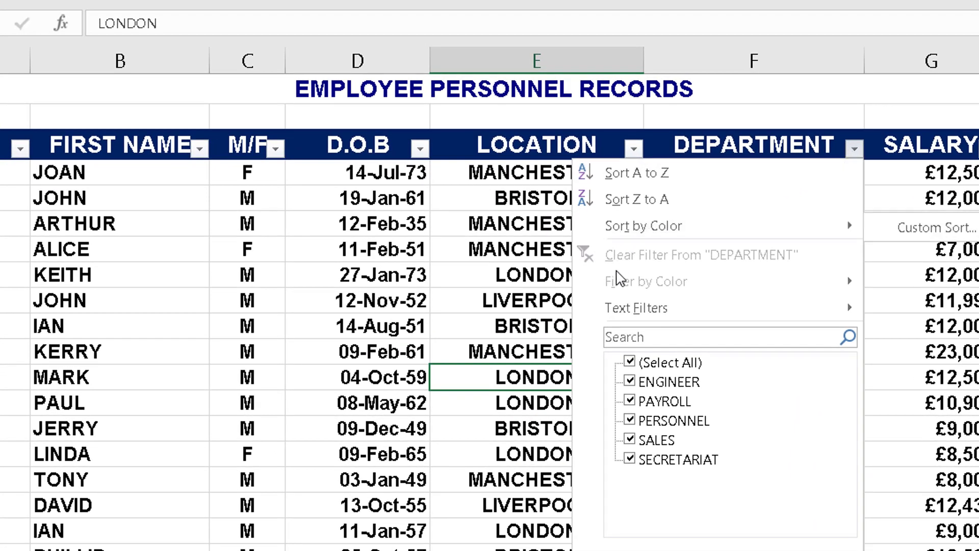
{"action": "left_click", "coordinate": [630, 362]}
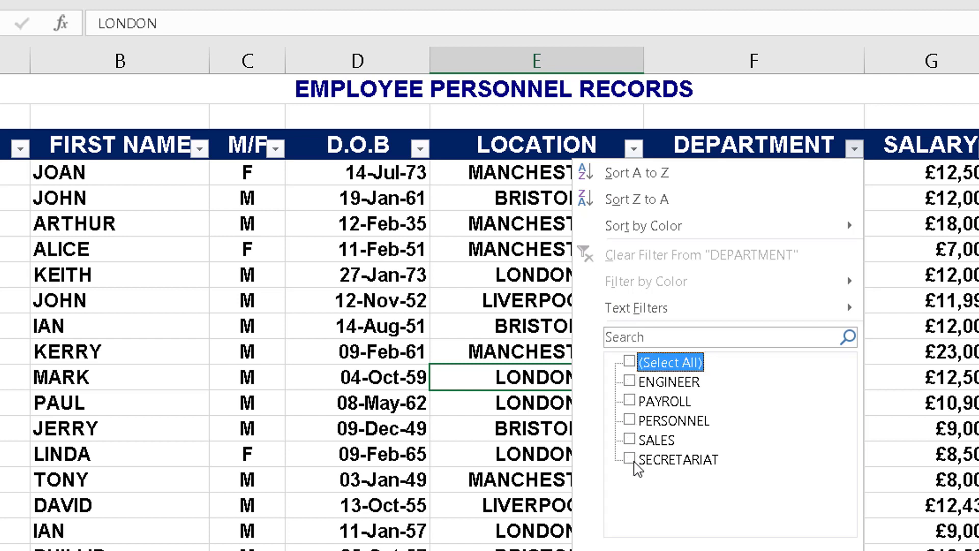
{"action": "left_click", "coordinate": [630, 401]}
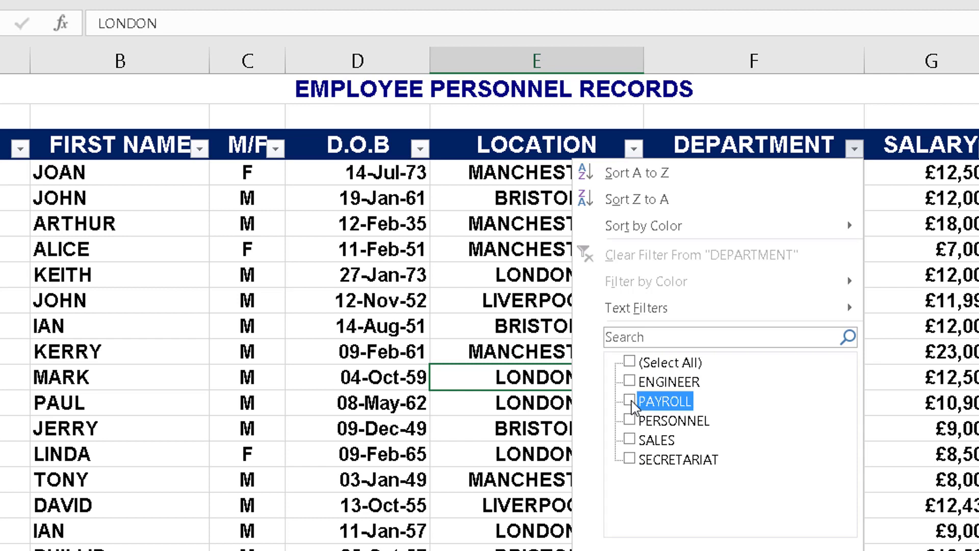
{"action": "left_click", "coordinate": [630, 439]}
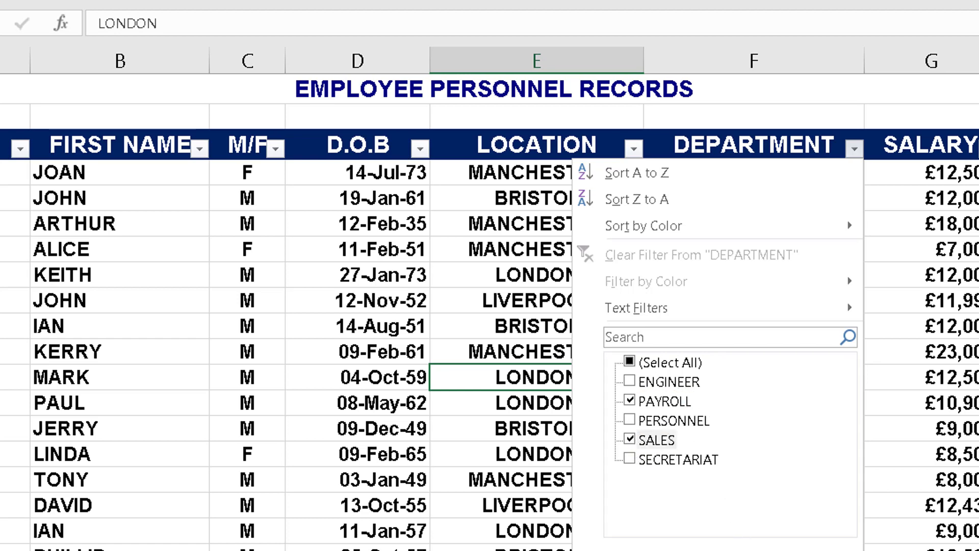
{"action": "left_click", "coordinate": [780, 548]}
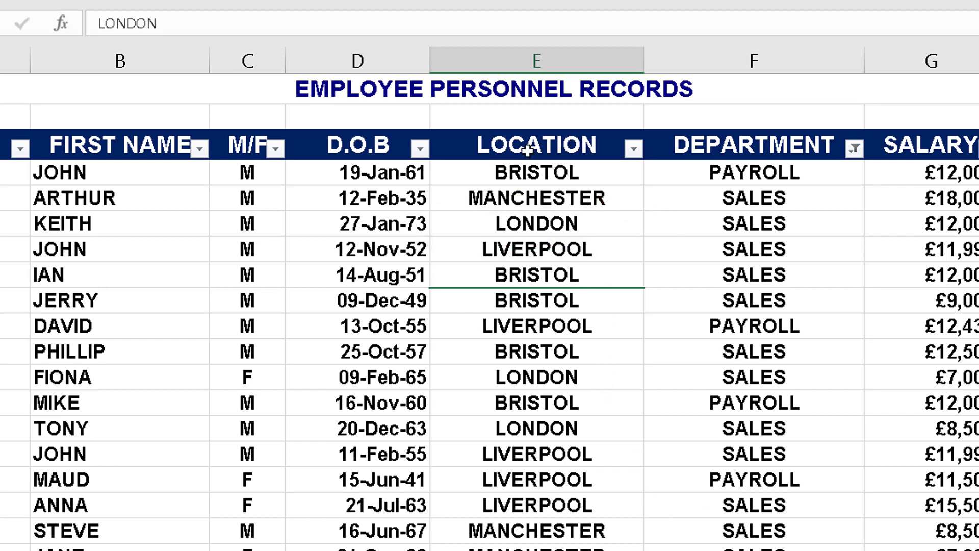
Narrow the filtered records to LONDON in the LOCATION column, and clear all filters from the table
{"action": "left_click", "coordinate": [634, 150]}
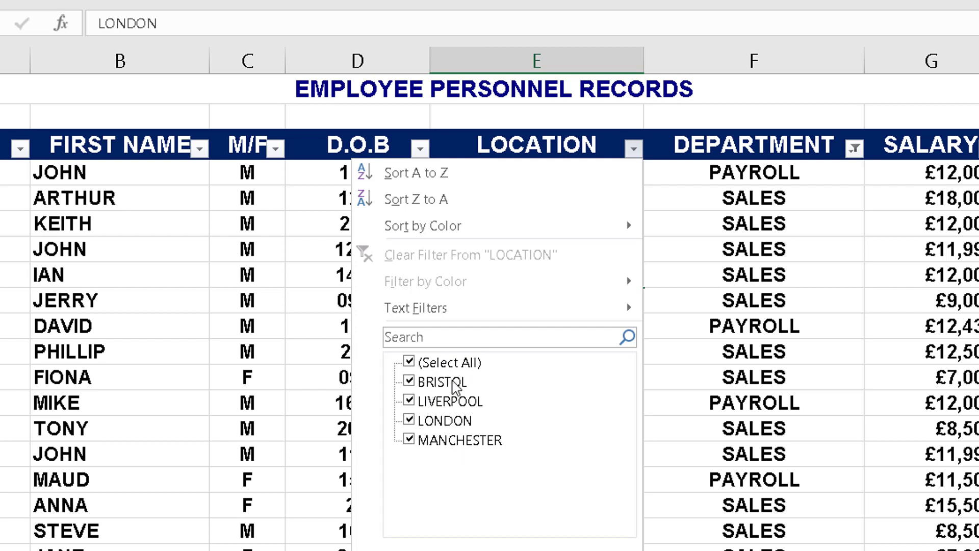
{"action": "left_click", "coordinate": [409, 363]}
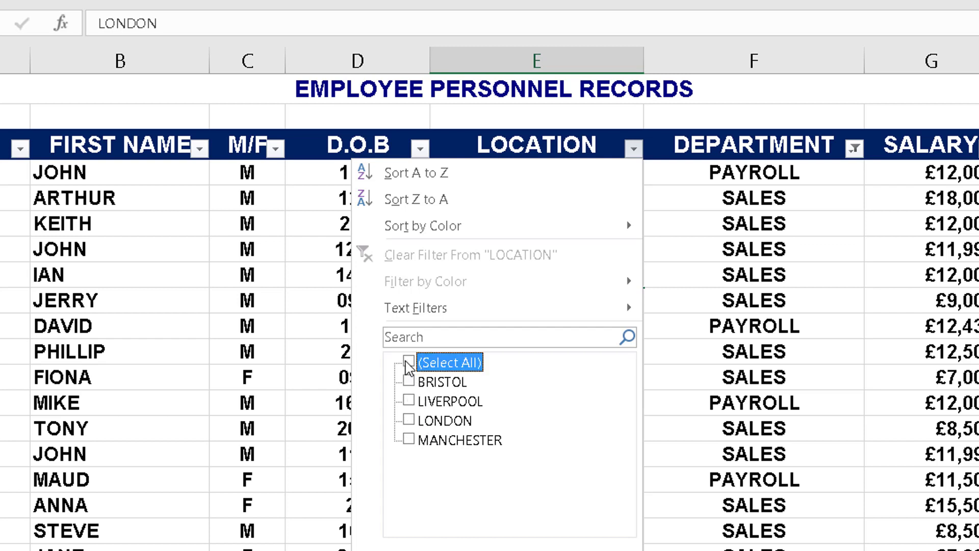
{"action": "left_click", "coordinate": [411, 420]}
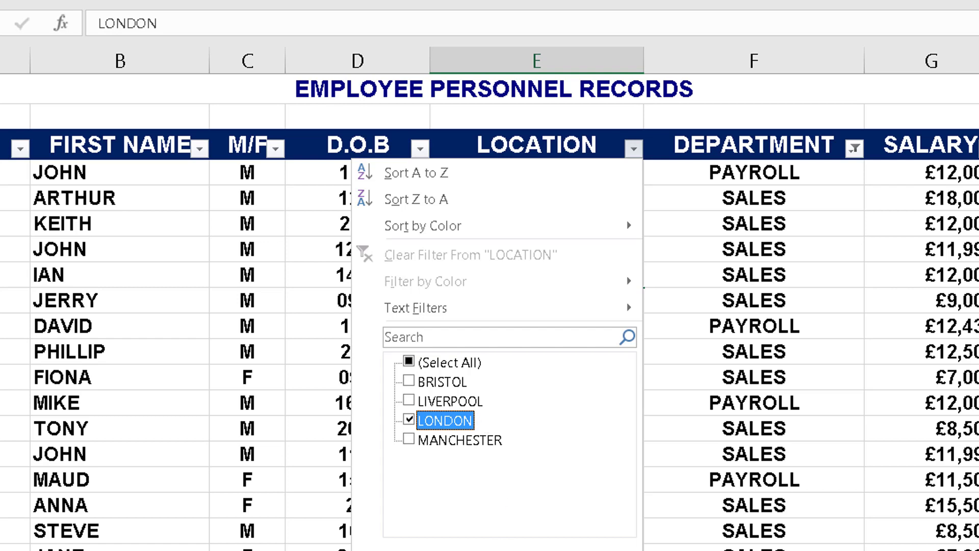
{"action": "key", "text": "Return"}
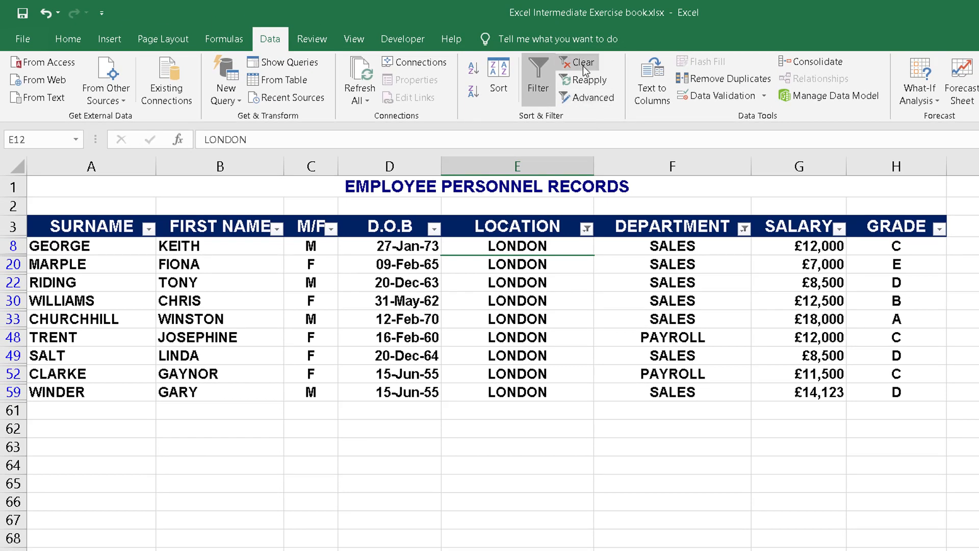
{"action": "left_click", "coordinate": [582, 65]}
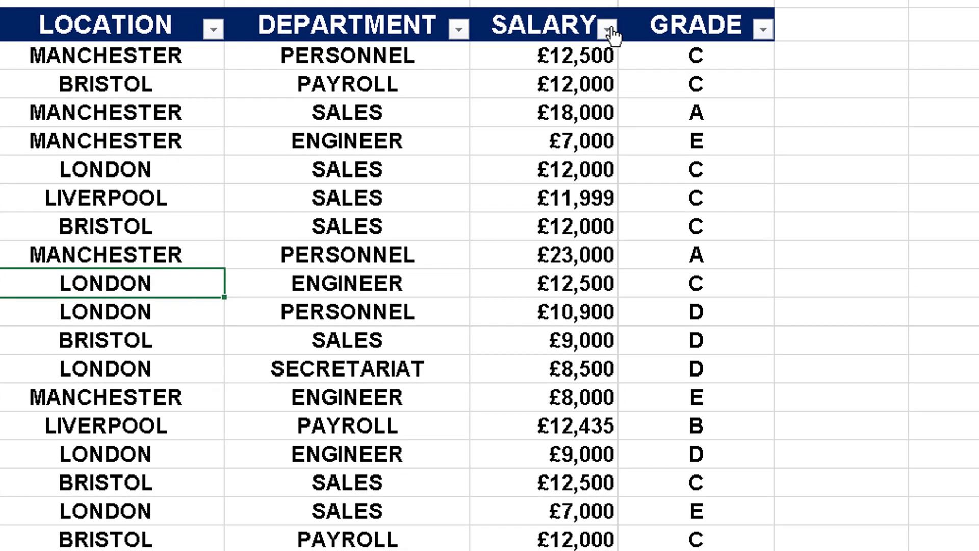
Examine the filter options for the SALARY column and the date filters for the D.O.B column without applying any
{"action": "left_click", "coordinate": [830, 221]}
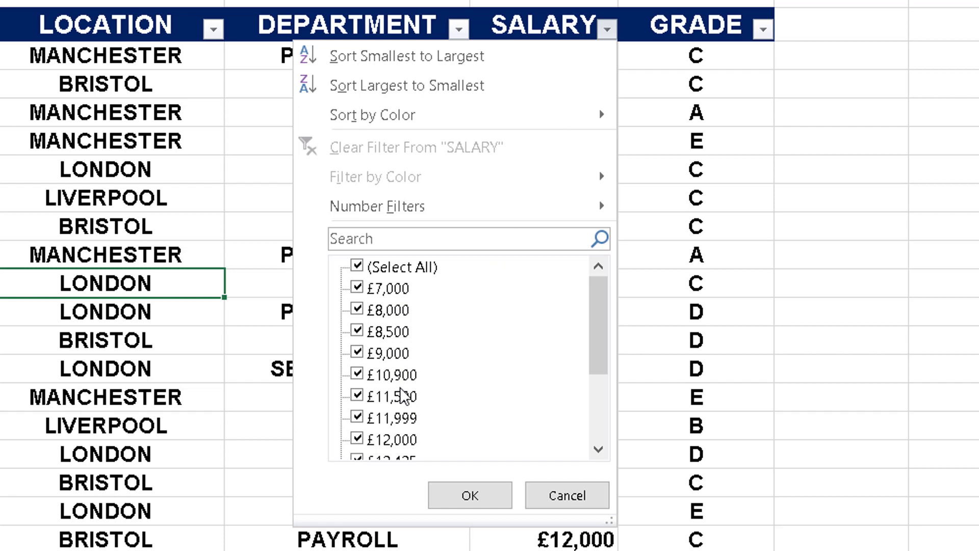
{"action": "mouse_move", "coordinate": [398, 216]}
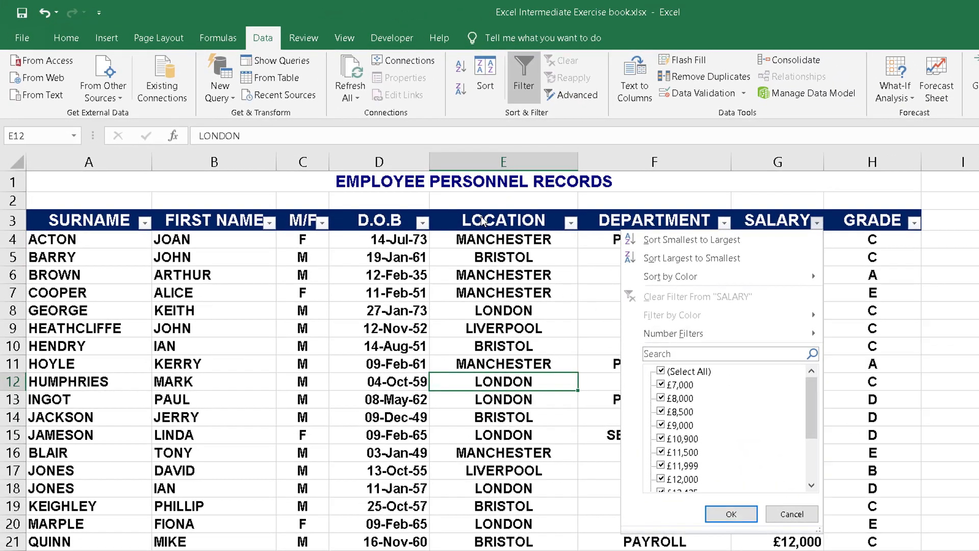
{"action": "key", "text": "Escape"}
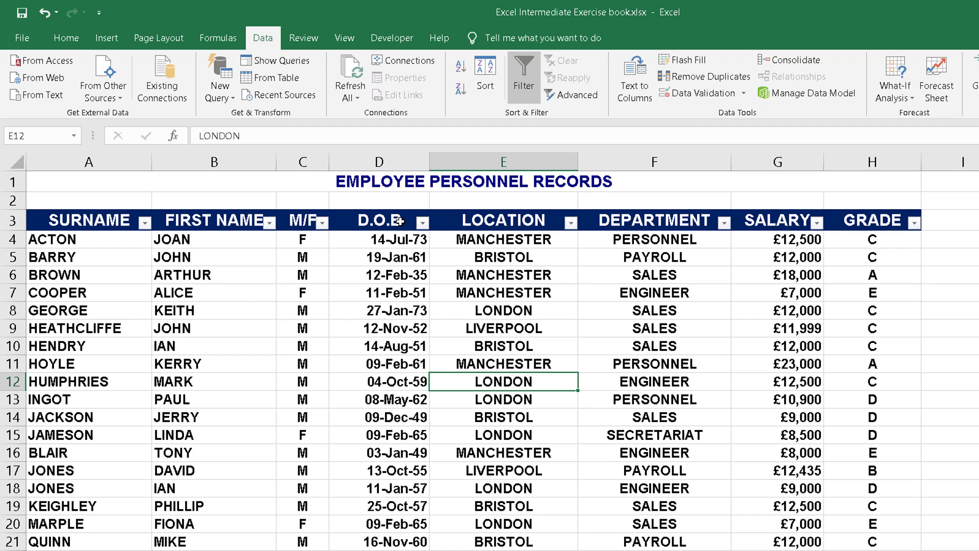
{"action": "left_click", "coordinate": [422, 223]}
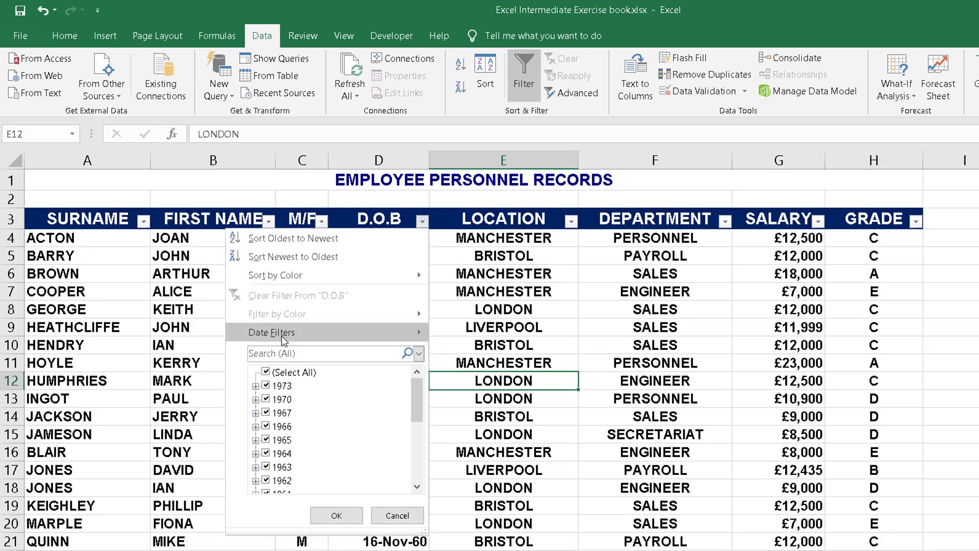
{"action": "mouse_move", "coordinate": [306, 334]}
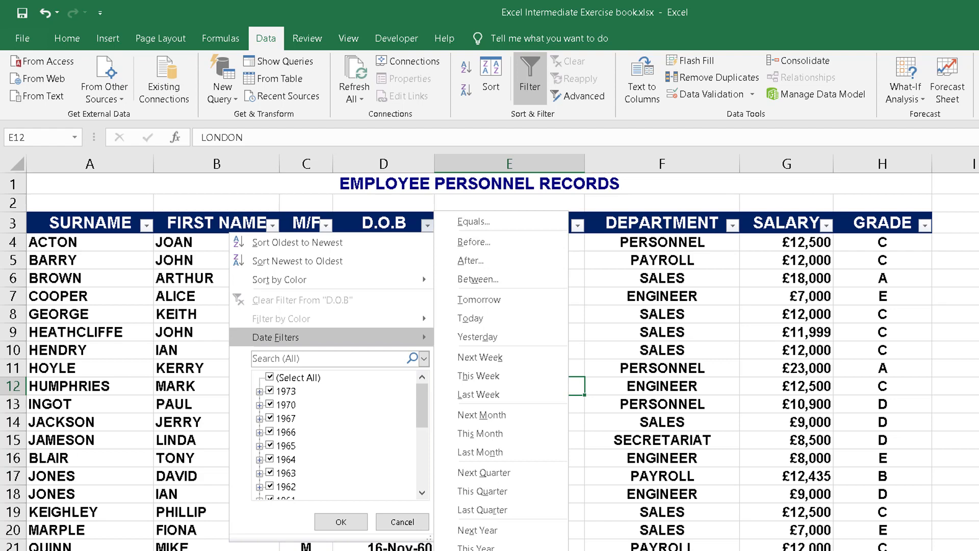
{"action": "key", "text": "Escape"}
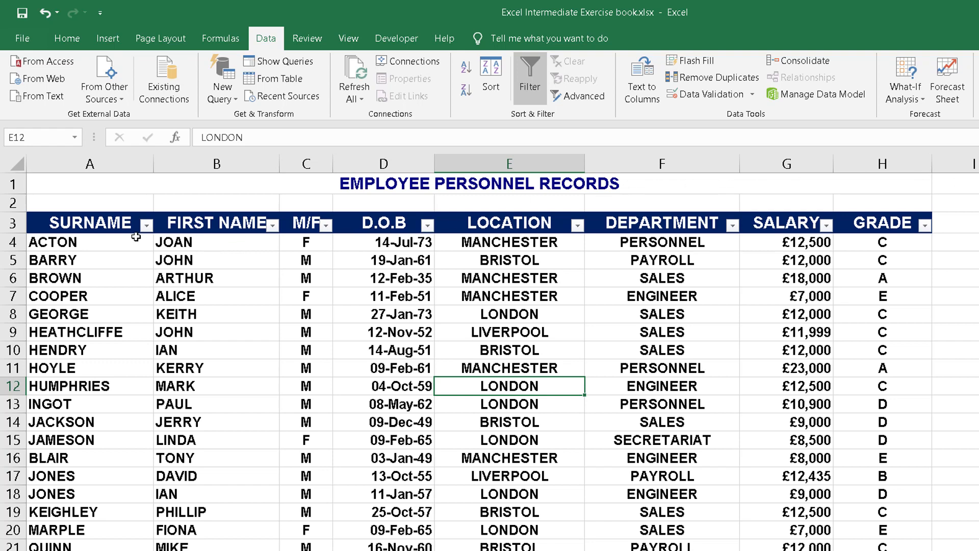
Filter the SURNAME column by the search text "jac", and turn filtering off for the table
{"action": "left_click", "coordinate": [147, 225]}
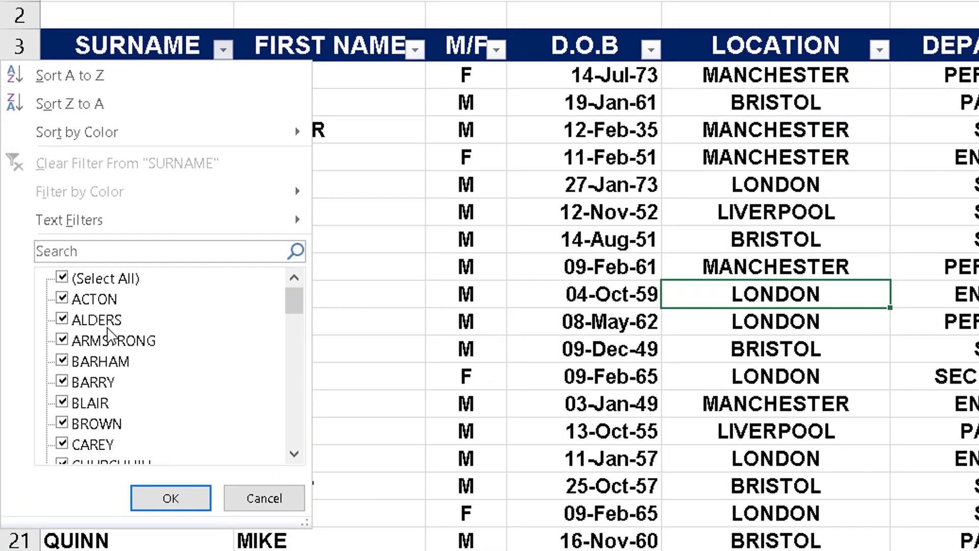
{"action": "left_click", "coordinate": [123, 250]}
{"action": "type", "text": "j"}
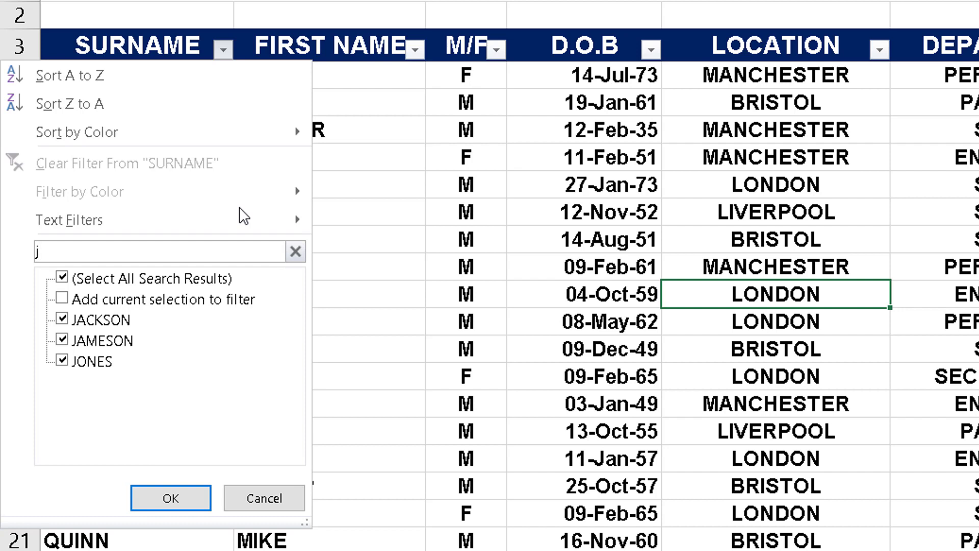
{"action": "type", "text": "ac"}
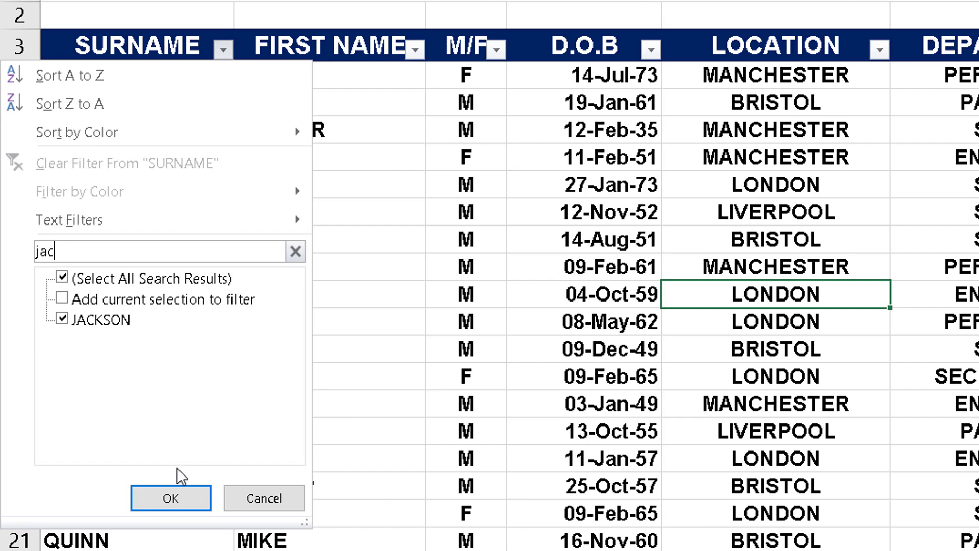
{"action": "left_click", "coordinate": [173, 499]}
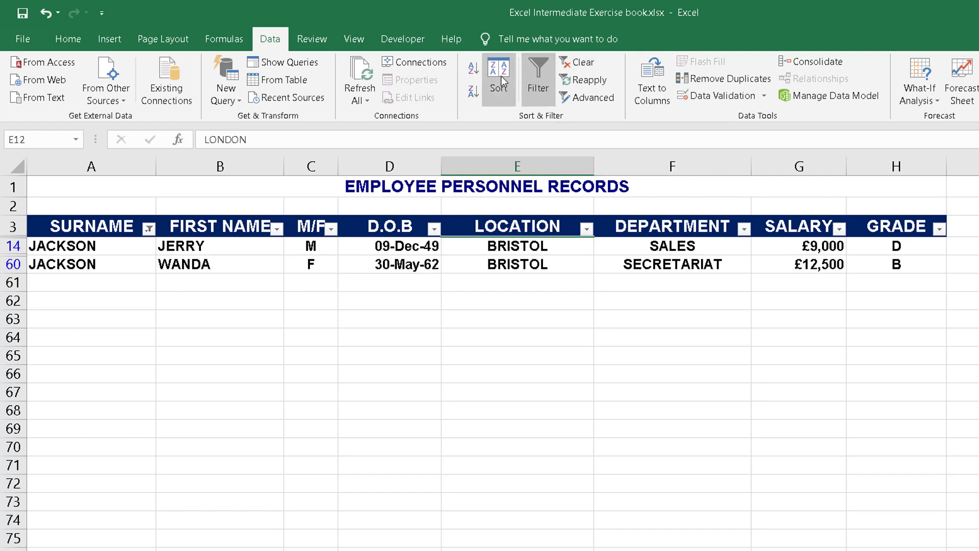
{"action": "left_click", "coordinate": [540, 72]}
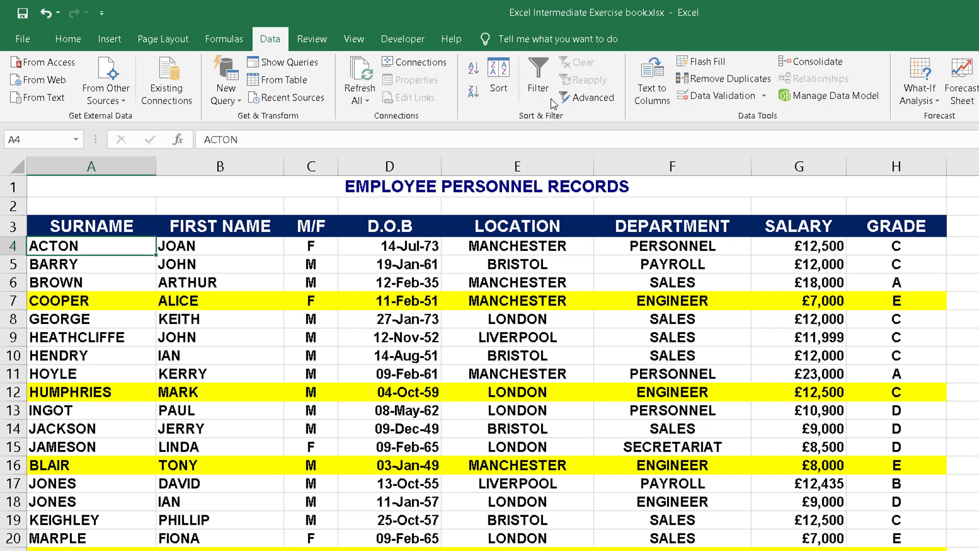
Turn filtering back on and filter the FIRST NAME column by the yellow cell color
{"action": "left_click", "coordinate": [534, 75]}
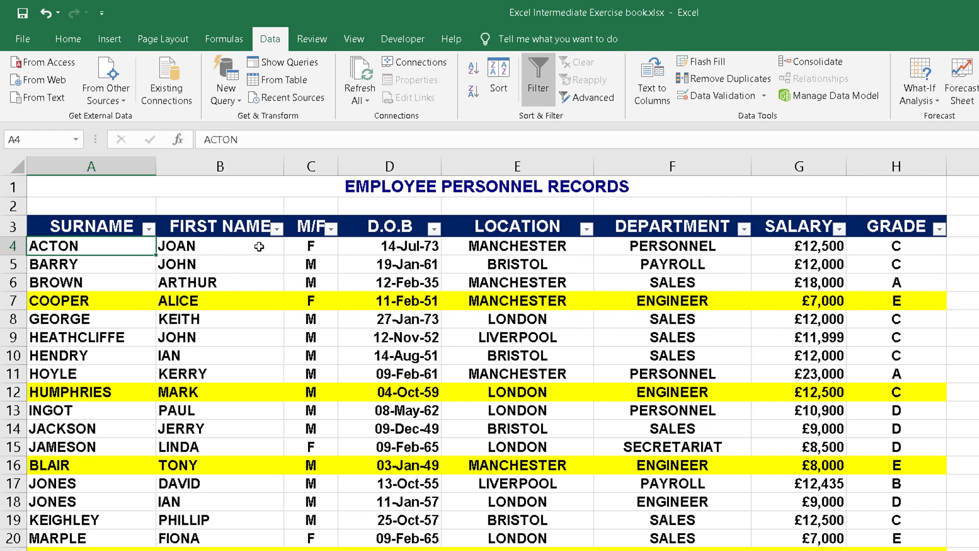
{"action": "left_click", "coordinate": [276, 229]}
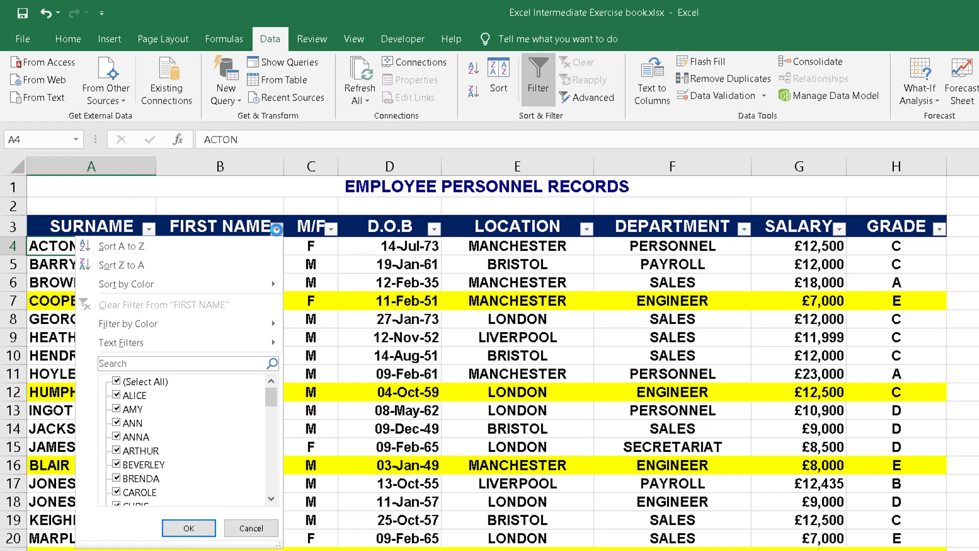
{"action": "mouse_move", "coordinate": [193, 329]}
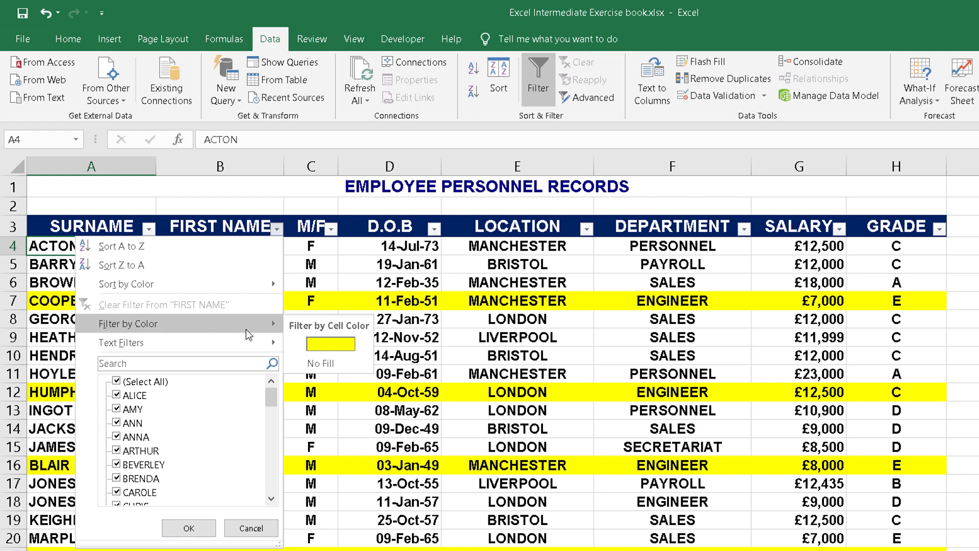
{"action": "left_click", "coordinate": [345, 348]}
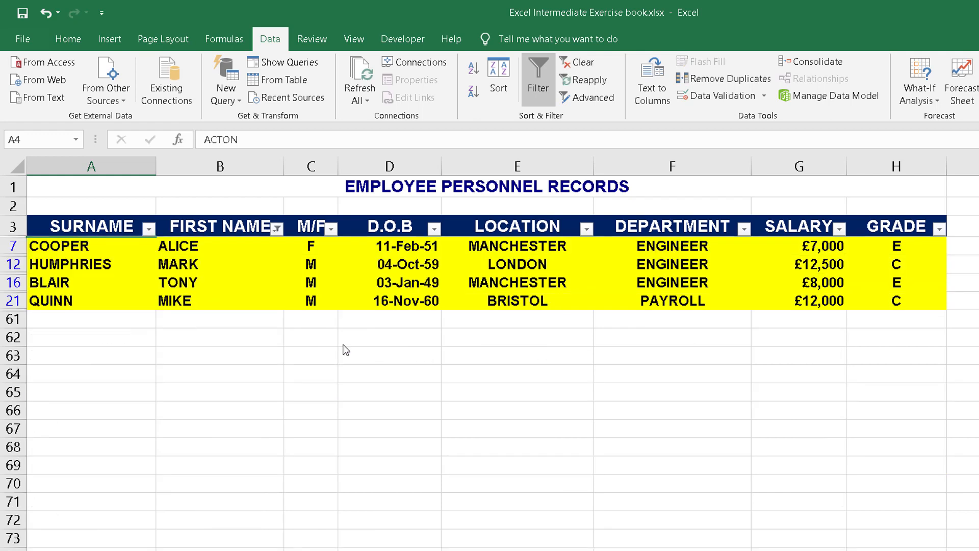